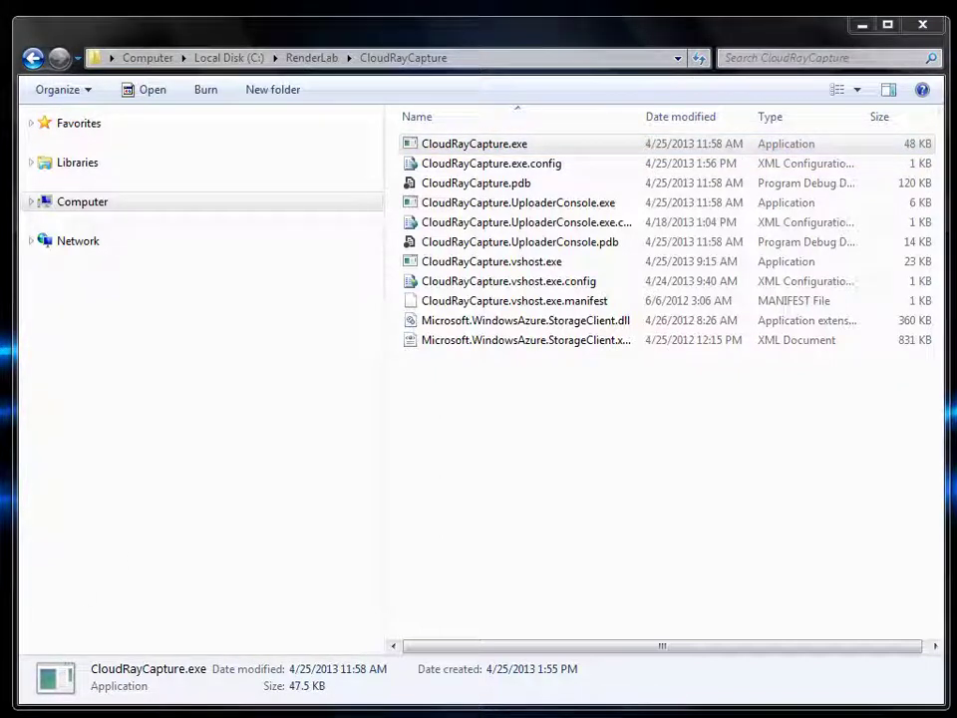
# Open CloudRayCapture.exe.config in Notepad and review the Country and Location entries in its app settings
pyautogui.press('super')
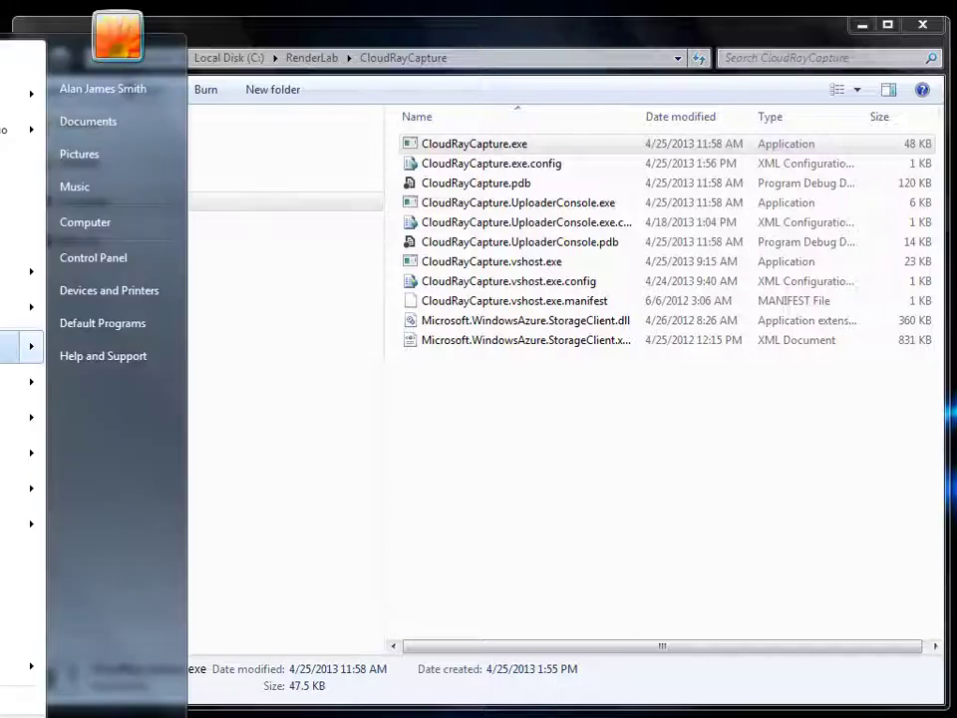
pyautogui.write('notepad')
pyautogui.press('Return')
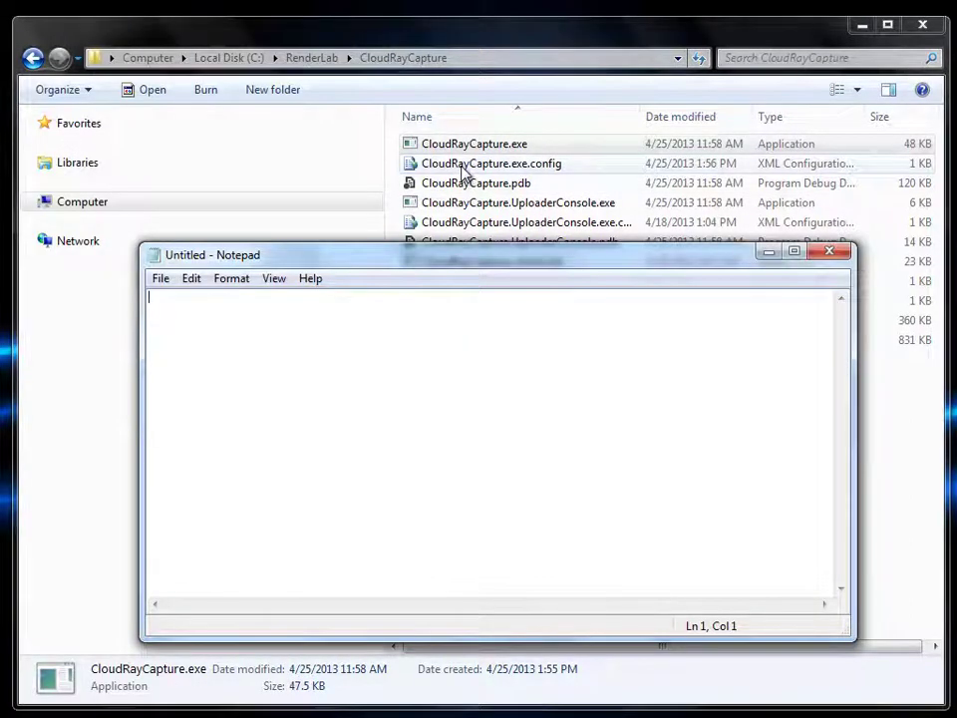
pyautogui.moveTo(464, 165); pyautogui.dragTo(469, 351)
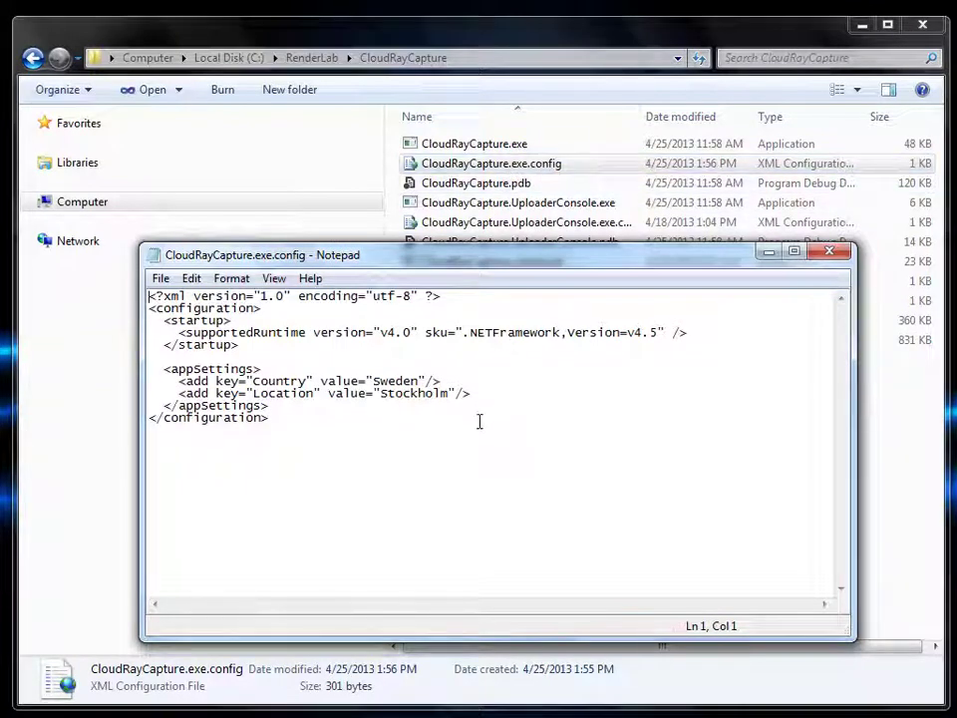
pyautogui.moveTo(170, 380); pyautogui.dragTo(442, 381)
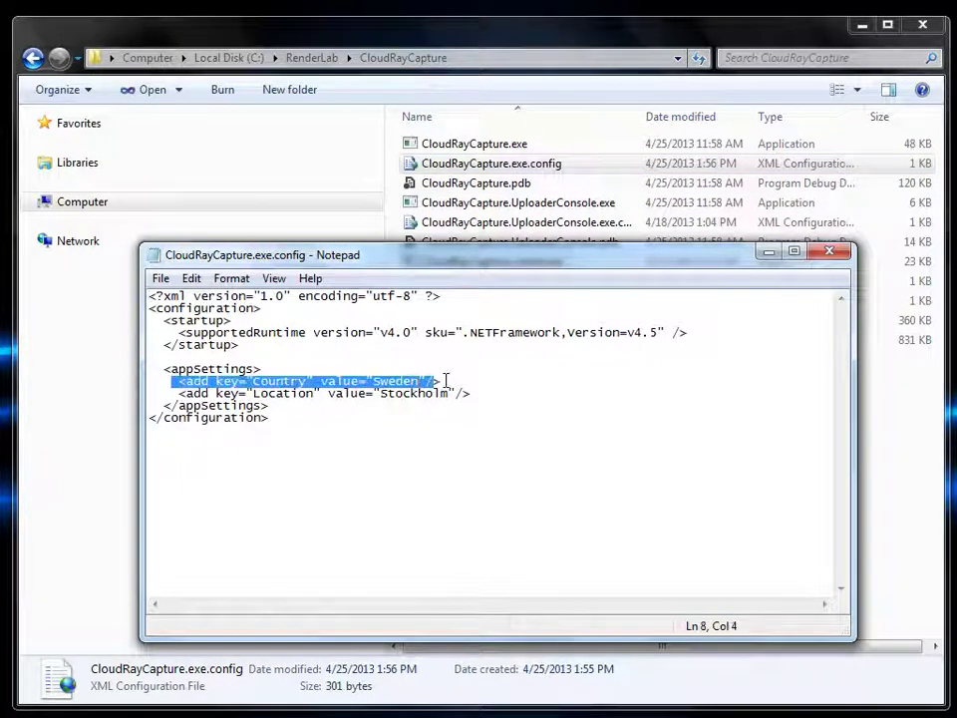
pyautogui.moveTo(179, 392); pyautogui.dragTo(496, 397)
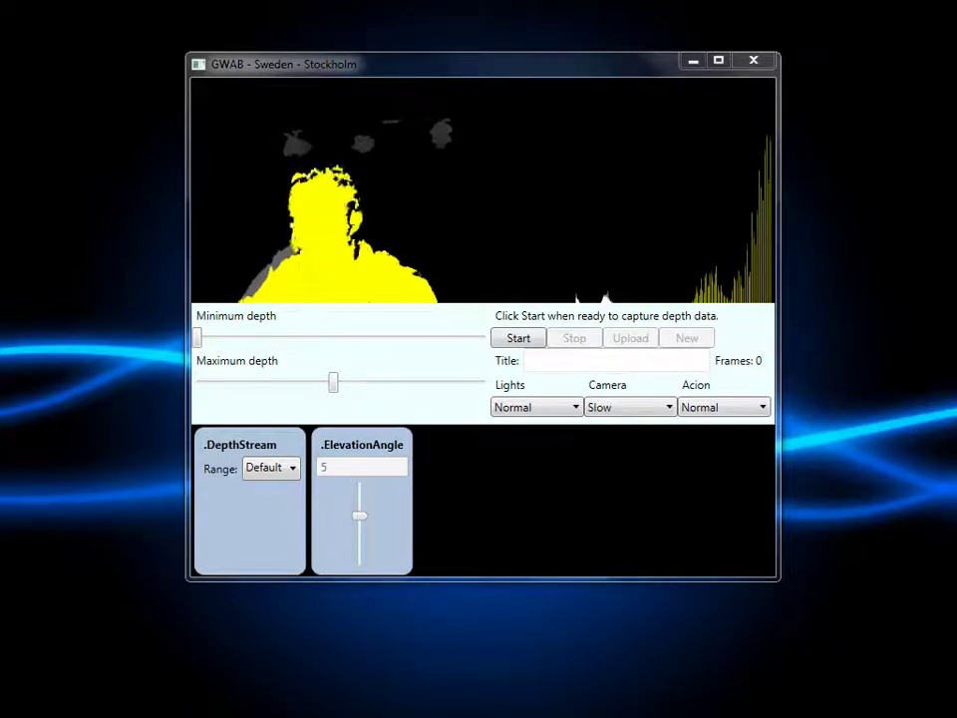
# Set the depth stream range to Near and narrow the minimum and maximum depth to isolate the subject closest to the sensor
pyautogui.click(291, 468)
pyautogui.click(262, 505)
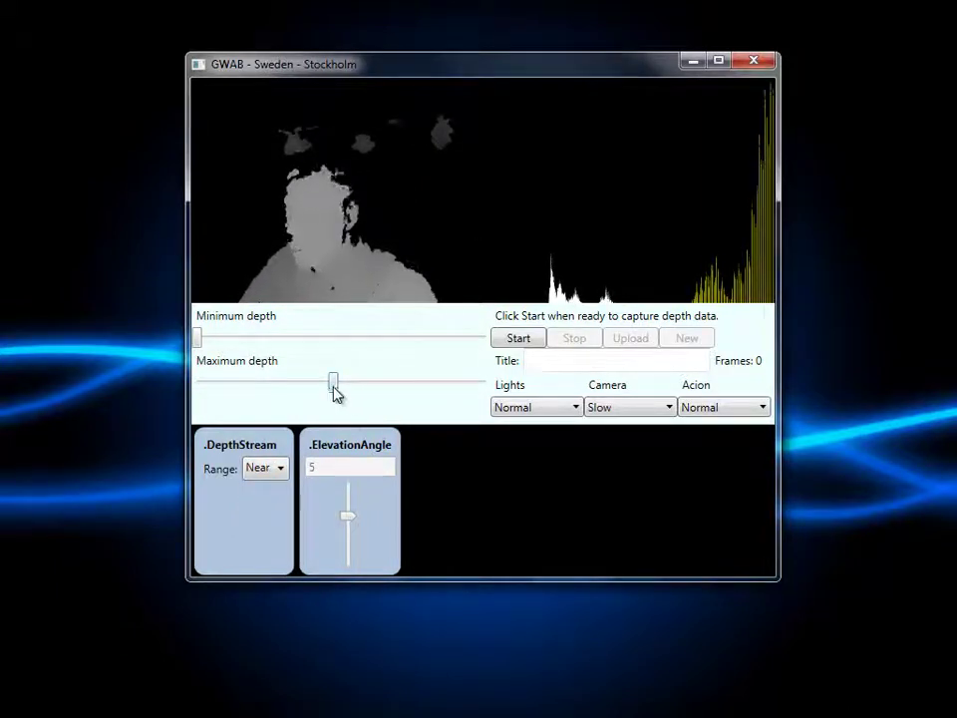
pyautogui.moveTo(335, 393); pyautogui.dragTo(269, 401)
pyautogui.moveTo(333, 397); pyautogui.dragTo(358, 399)
pyautogui.moveTo(196, 339); pyautogui.dragTo(237, 357)
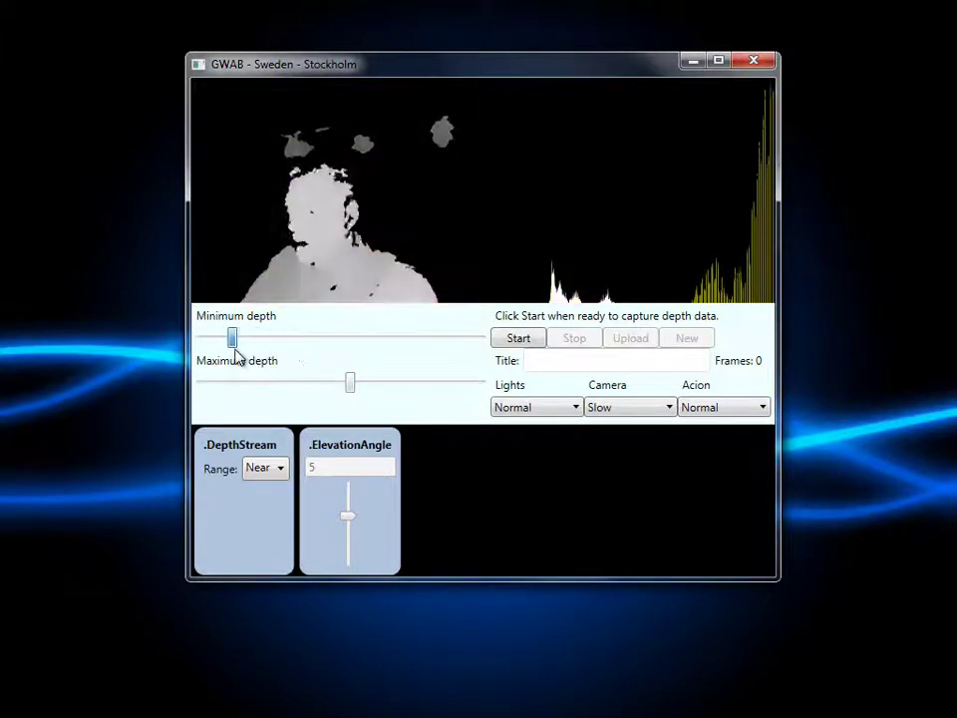
pyautogui.moveTo(354, 389); pyautogui.dragTo(316, 385)
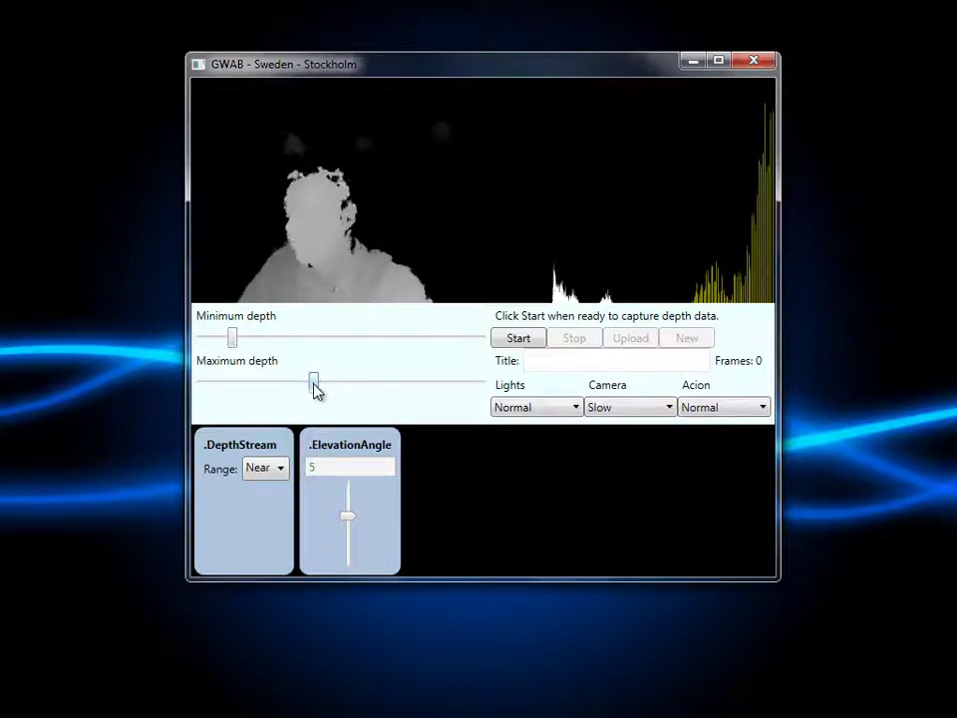
pyautogui.moveTo(315, 387); pyautogui.dragTo(282, 390)
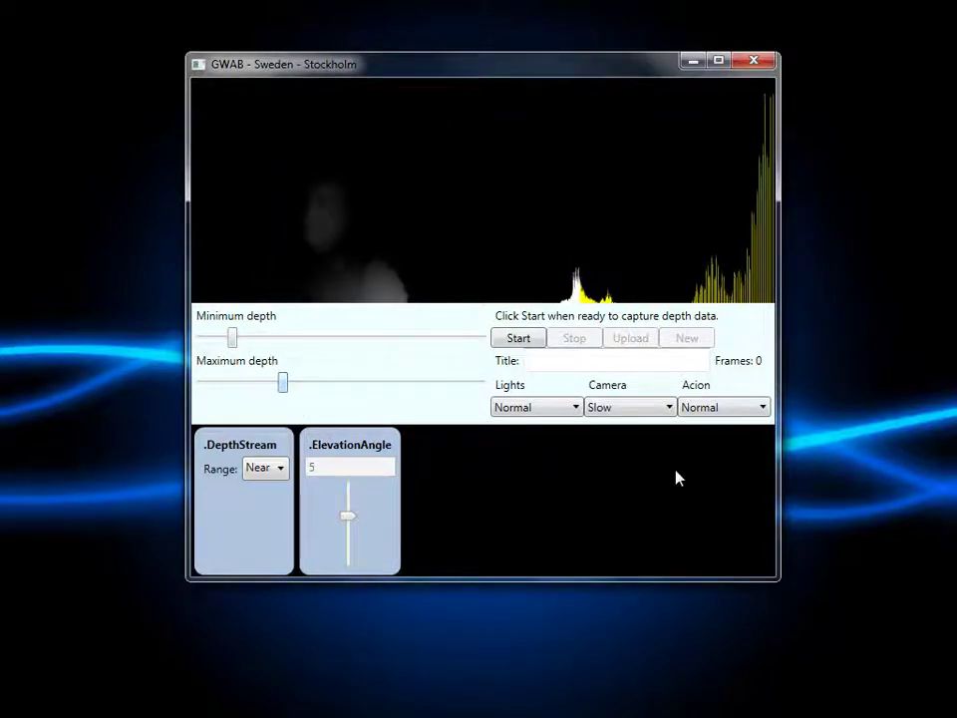
# Record a depth capture and fine-tune its depth range by raising the minimum and lowering the maximum depth slightly
pyautogui.click(517, 340)
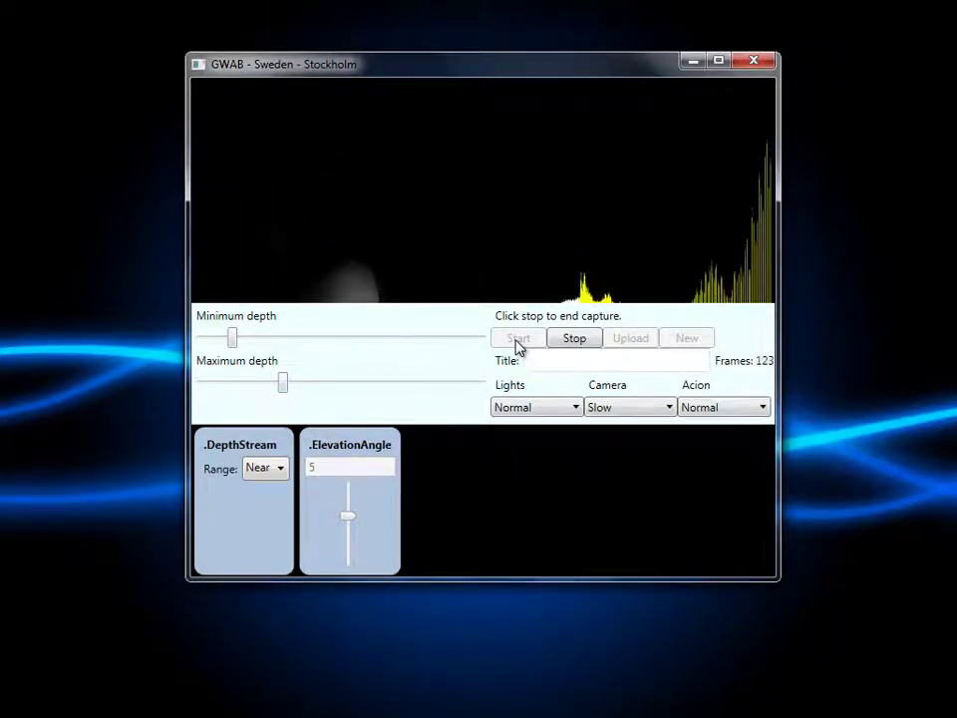
pyautogui.click(587, 342)
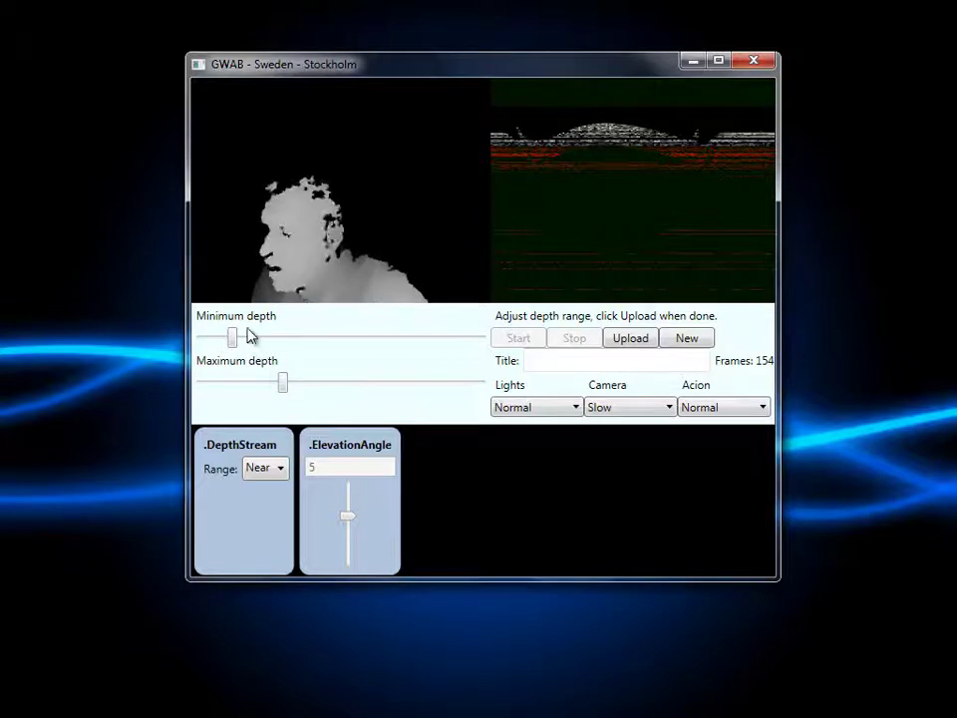
pyautogui.moveTo(233, 338); pyautogui.dragTo(251, 337)
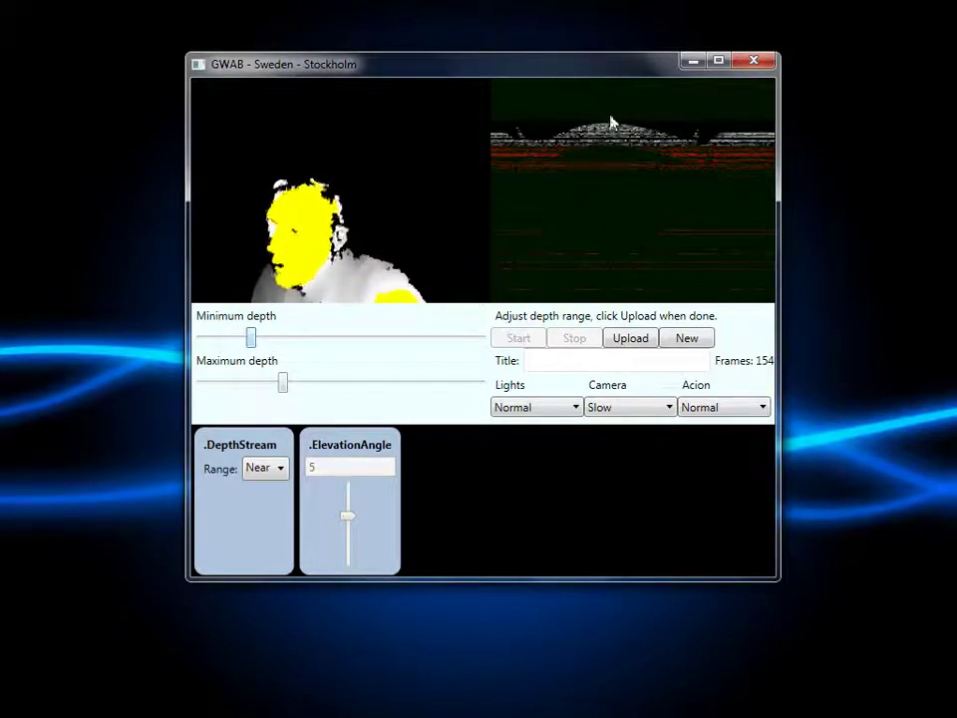
pyautogui.moveTo(282, 389)
pyautogui.mouseDown()
pyautogui.moveTo(265, 387)
pyautogui.moveTo(282, 393)
pyautogui.moveTo(275, 390)
pyautogui.mouseUp()
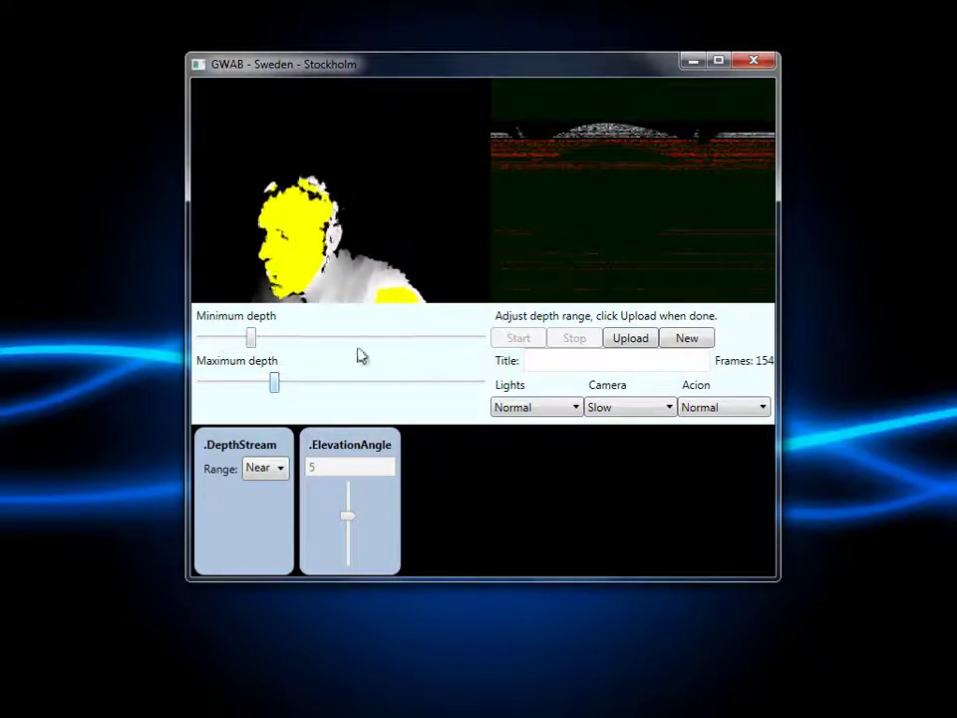
pyautogui.moveTo(275, 386); pyautogui.dragTo(278, 396)
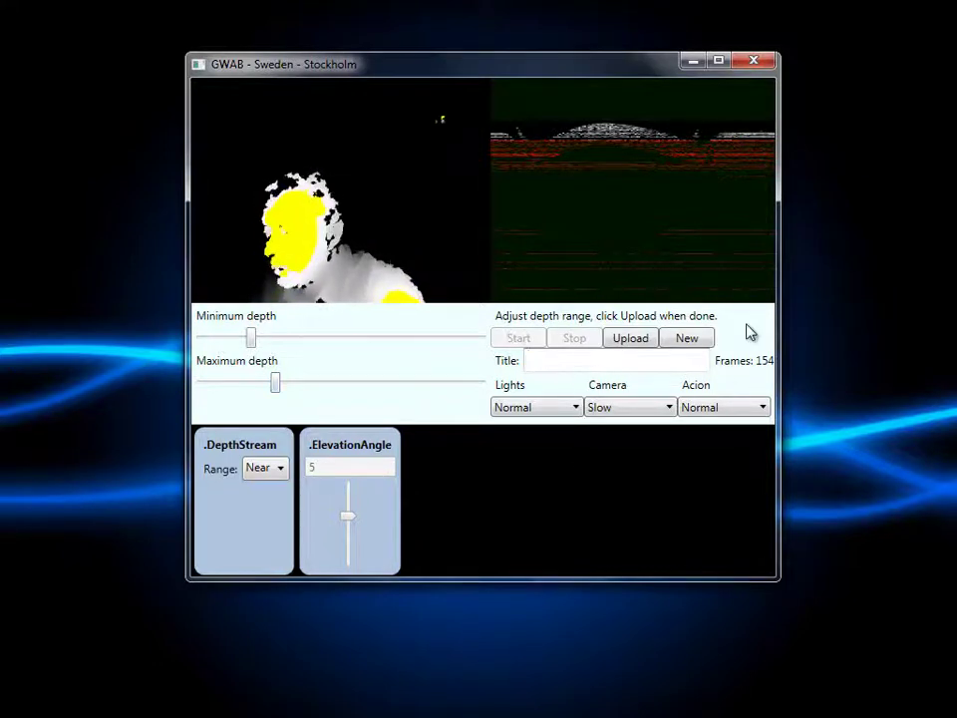
# Title the capture with the presenter's first name followed by "Webcast Test"
pyautogui.write('Alan')
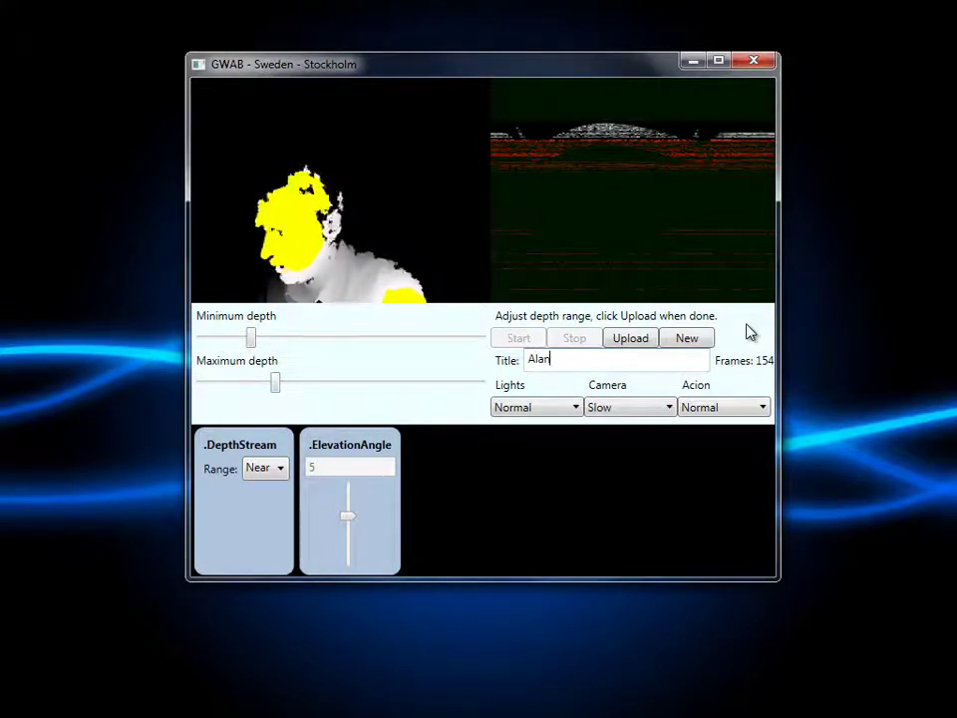
pyautogui.write(' Webcast ')
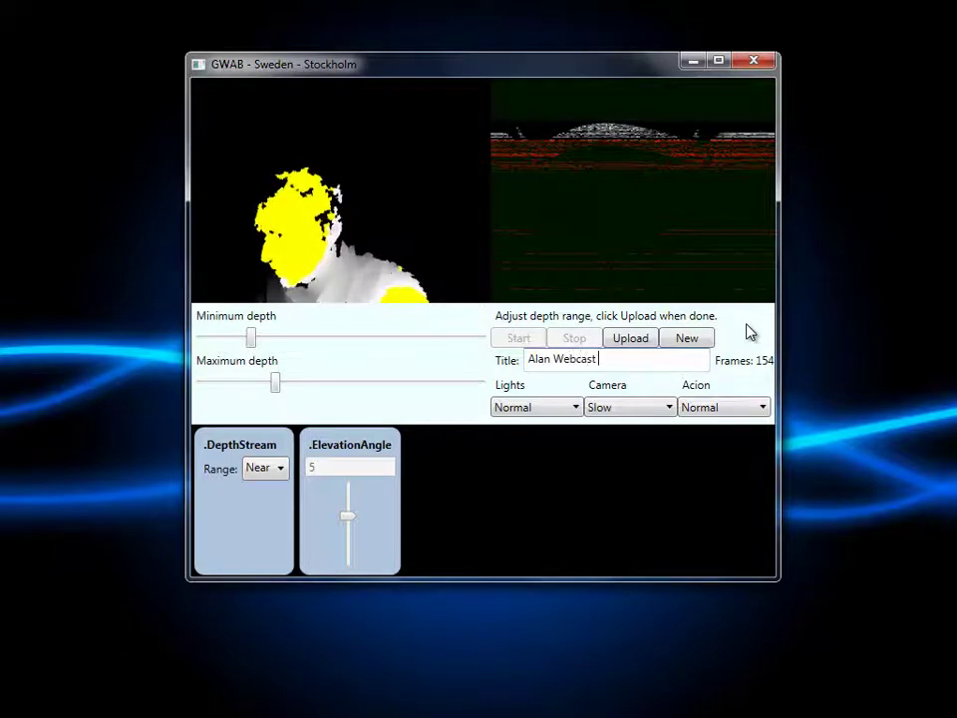
pyautogui.write('Test')
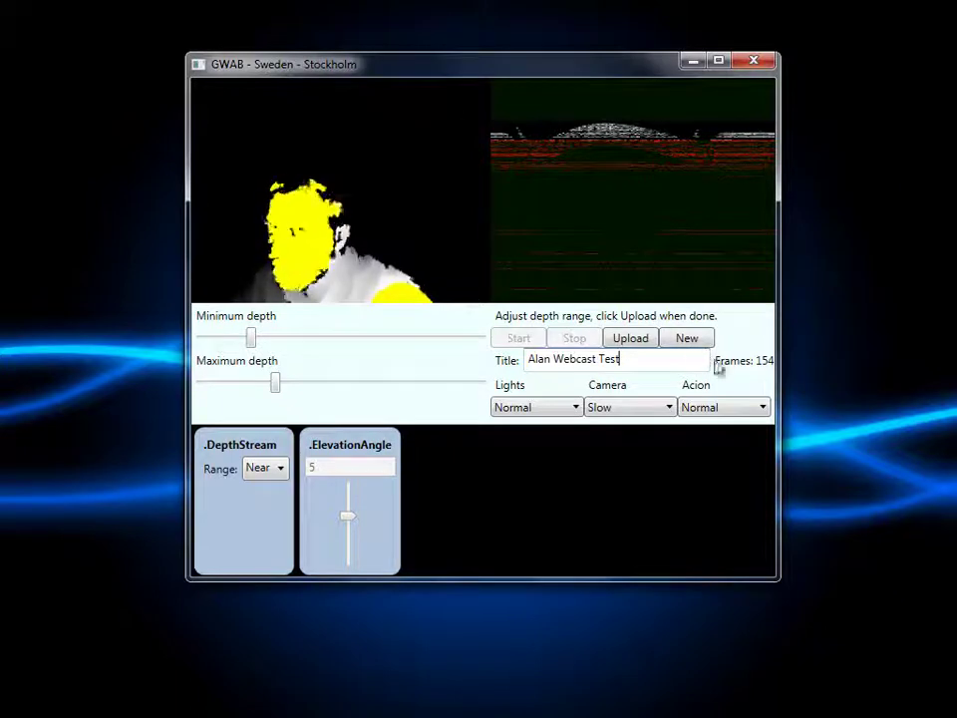
# Set the animation's lights to Disco, camera to Fast and action to Normal, and upload the capture
pyautogui.click(576, 411)
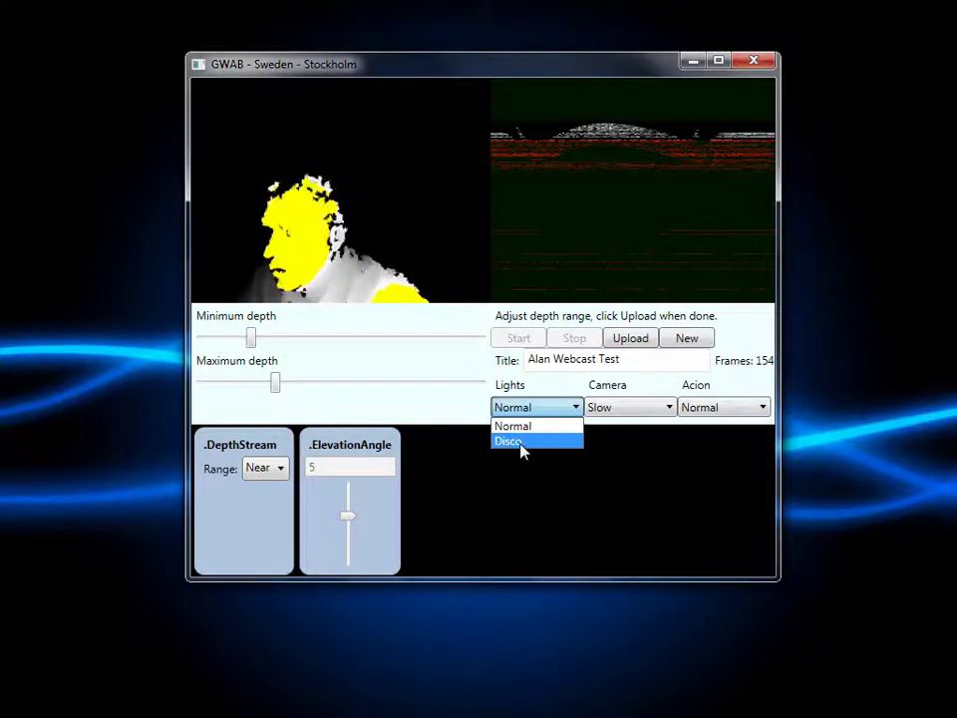
pyautogui.click(523, 441)
pyautogui.click(629, 411)
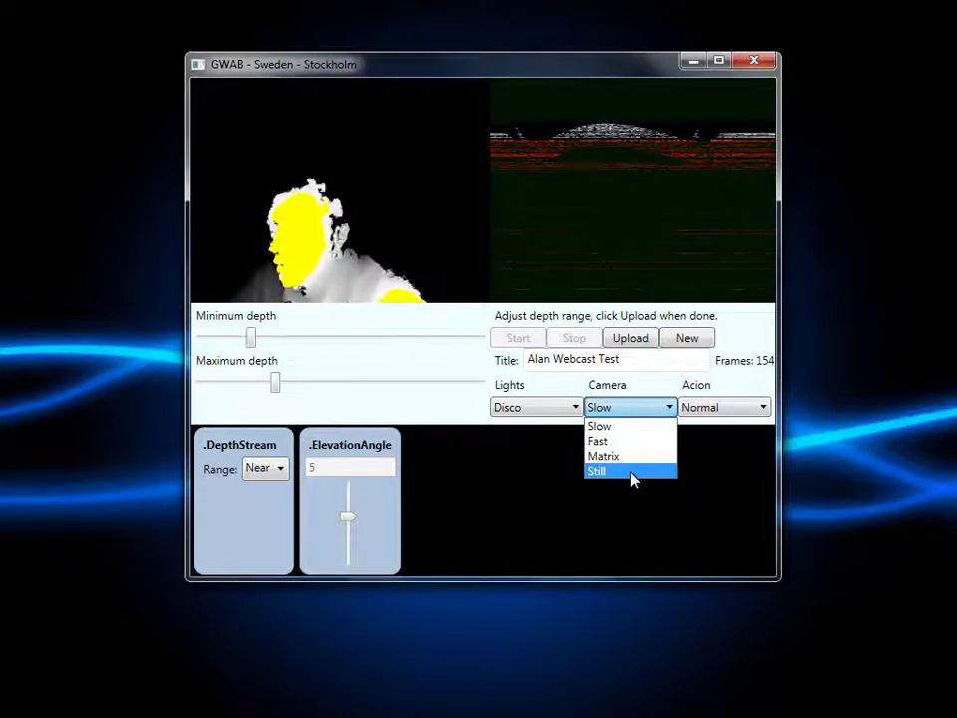
pyautogui.click(646, 444)
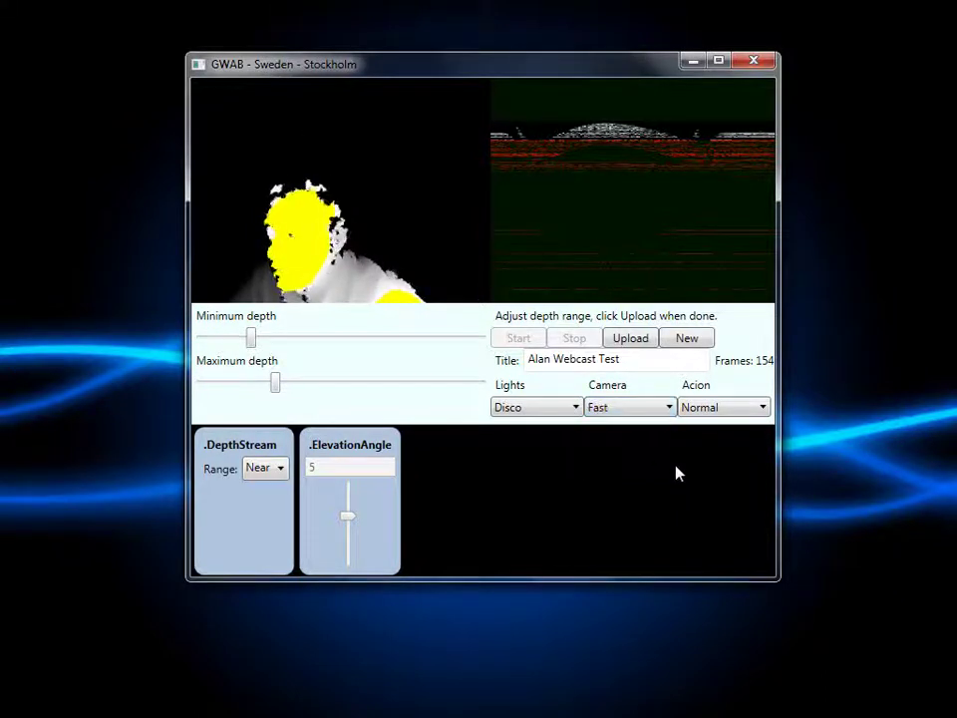
pyautogui.click(762, 406)
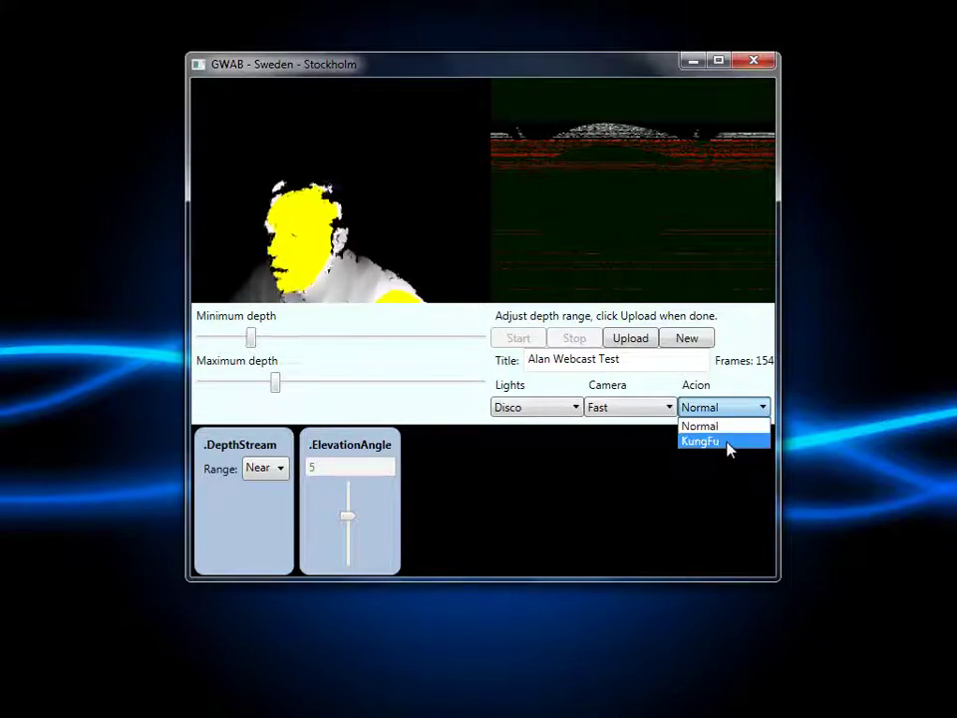
pyautogui.click(732, 430)
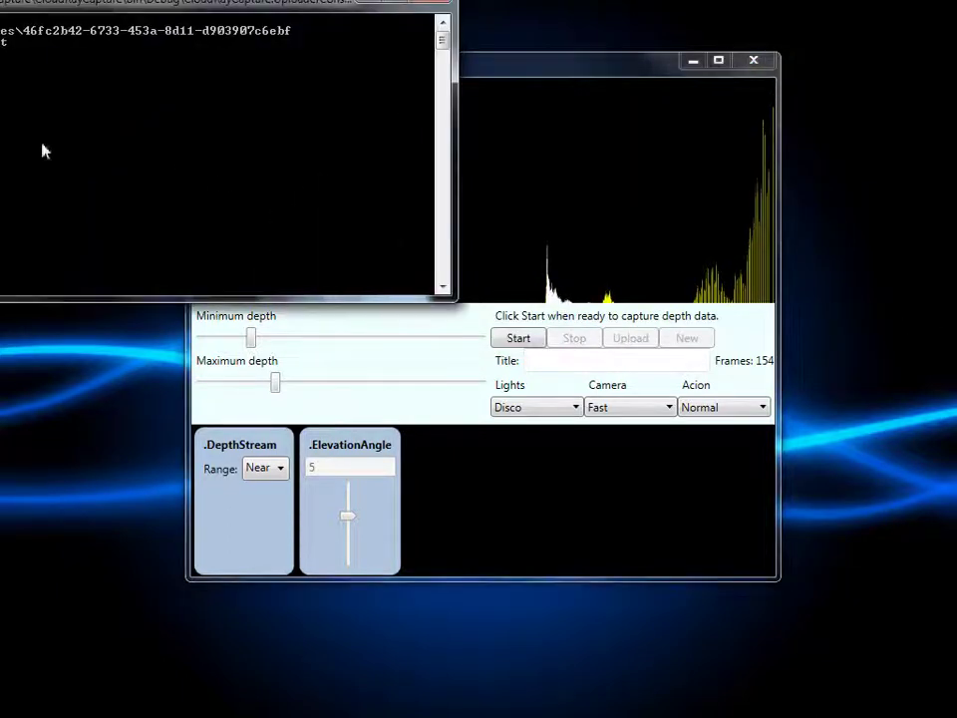
# Move the uploader console fully into view and check the frame upload progress beside the capture window
pyautogui.moveTo(111, 5); pyautogui.dragTo(351, 117)
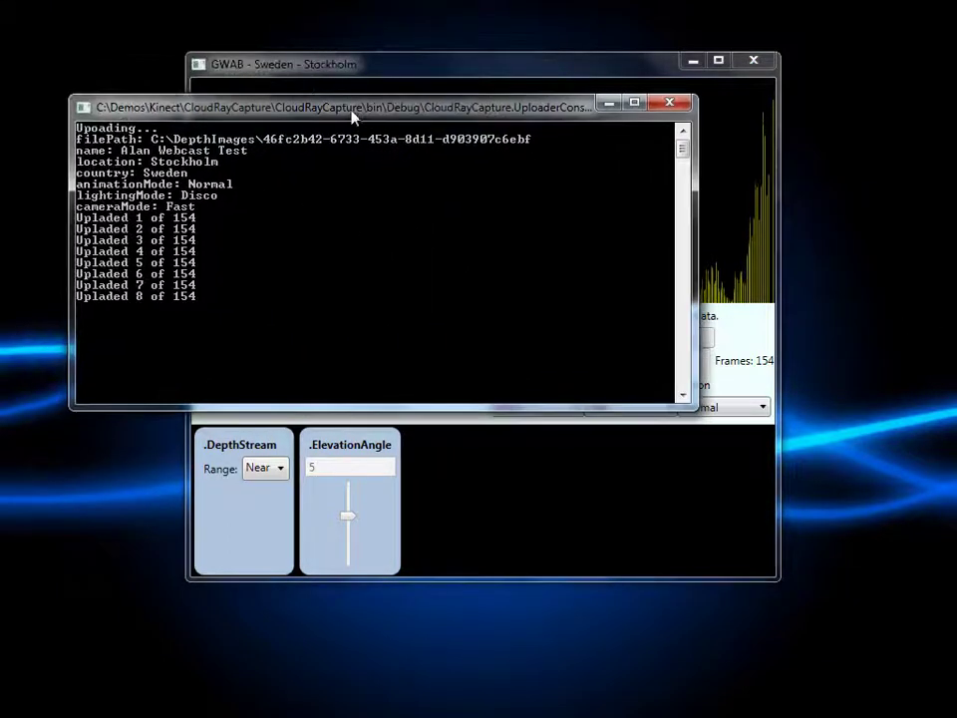
pyautogui.click(394, 78)
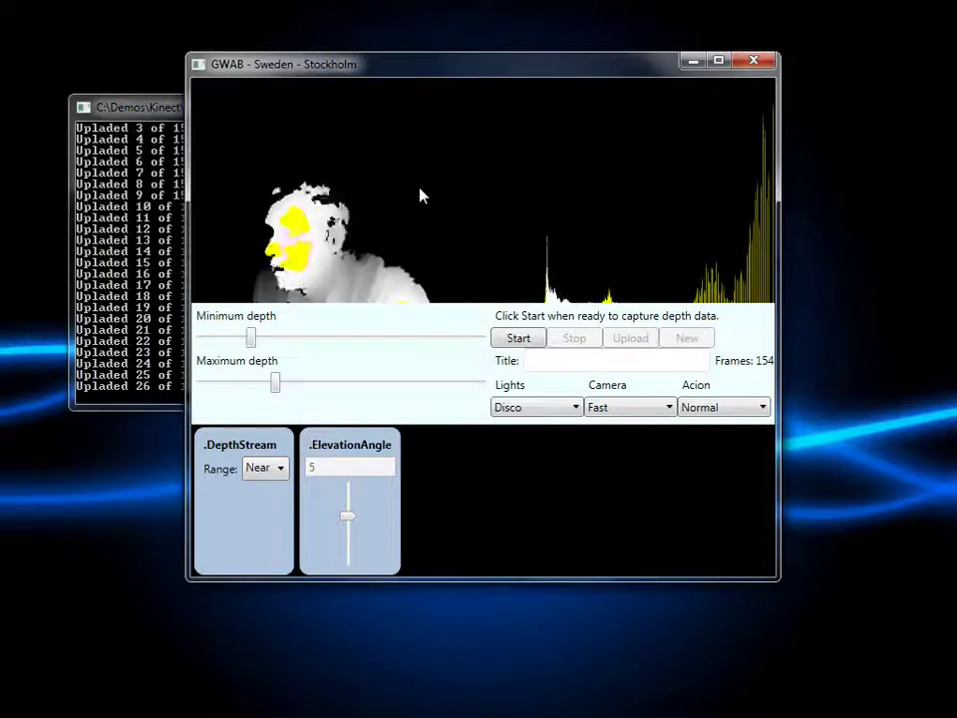
pyautogui.click(103, 130)
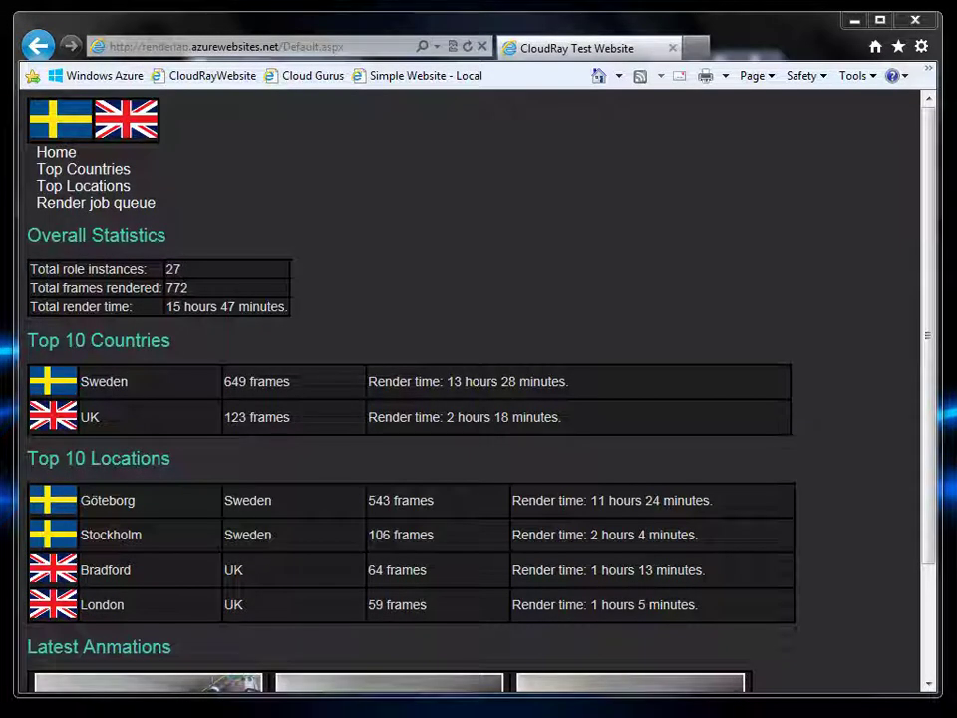
# On the CloudRay Test Website in the browser, review the render job queue, the home page statistics and the top countries
pyautogui.click(118, 205)
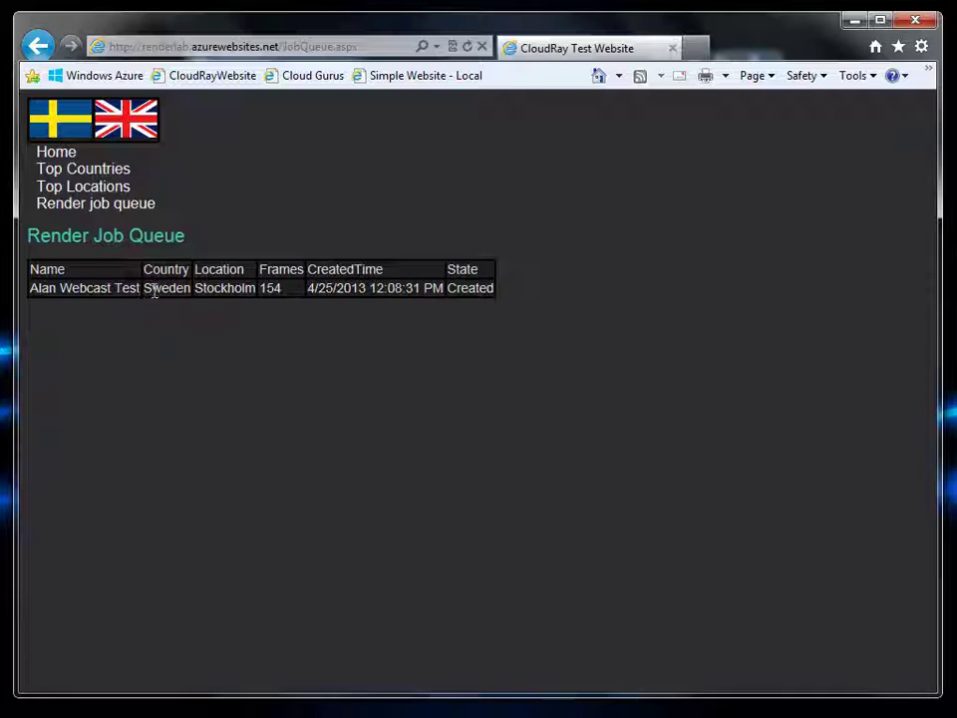
pyautogui.click(64, 159)
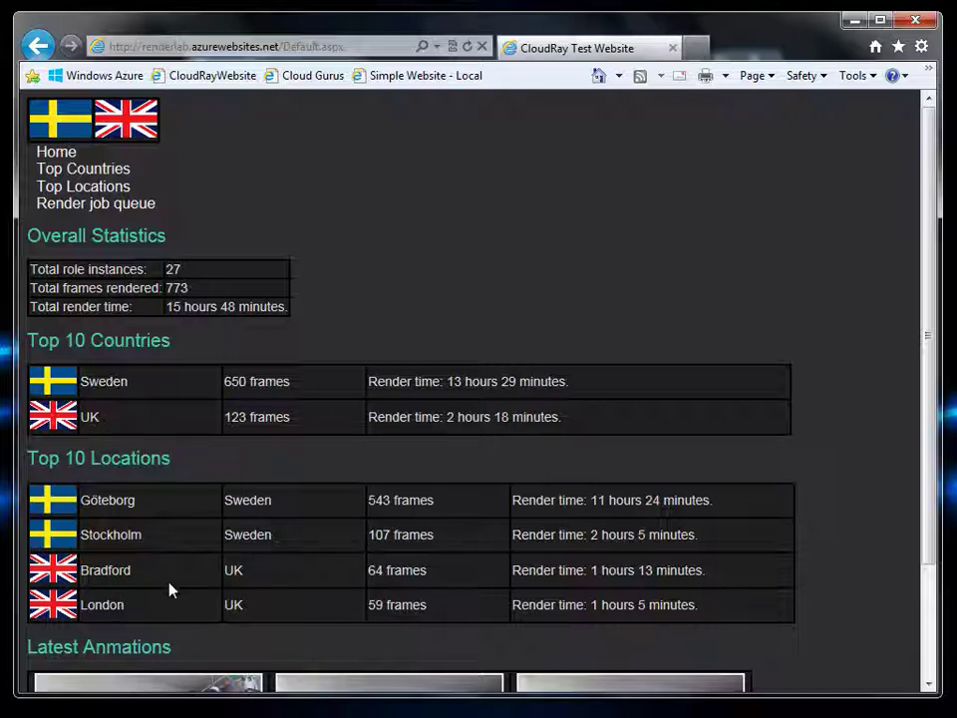
pyautogui.click(110, 170)
pyautogui.click(115, 204)
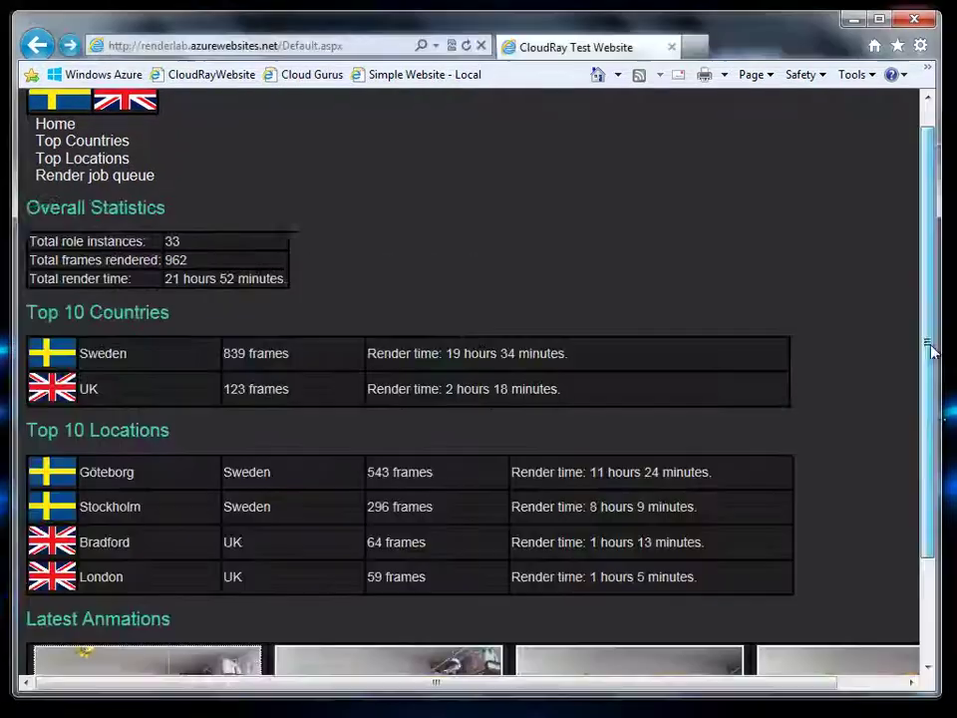
# Open the first animation in the home page's latest animations and play its rendered video
pyautogui.moveTo(928, 346); pyautogui.dragTo(923, 449)
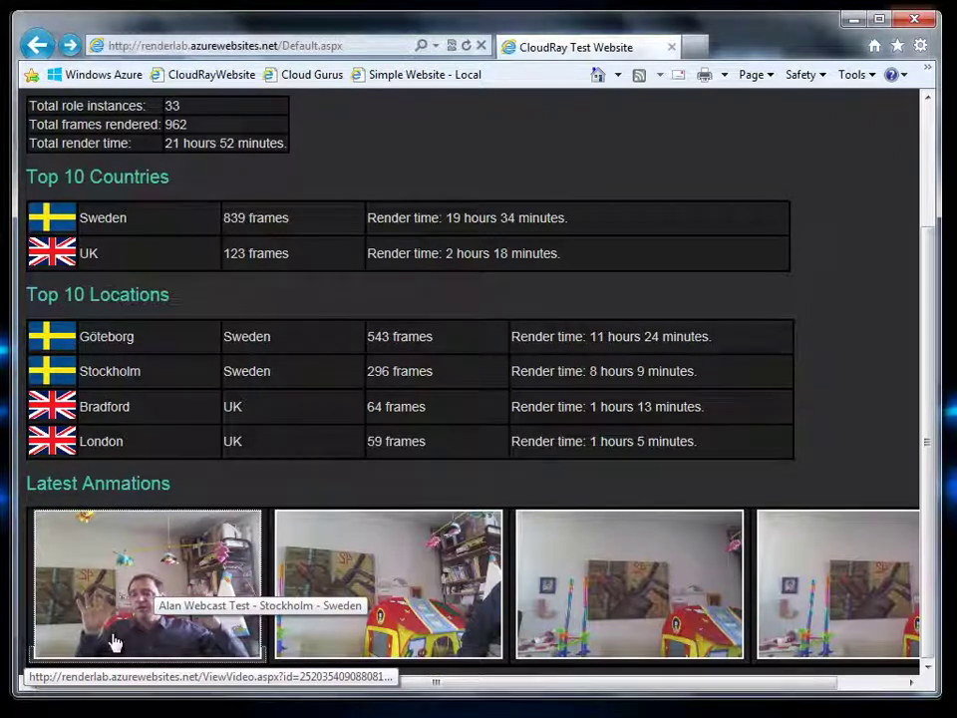
pyautogui.click(152, 593)
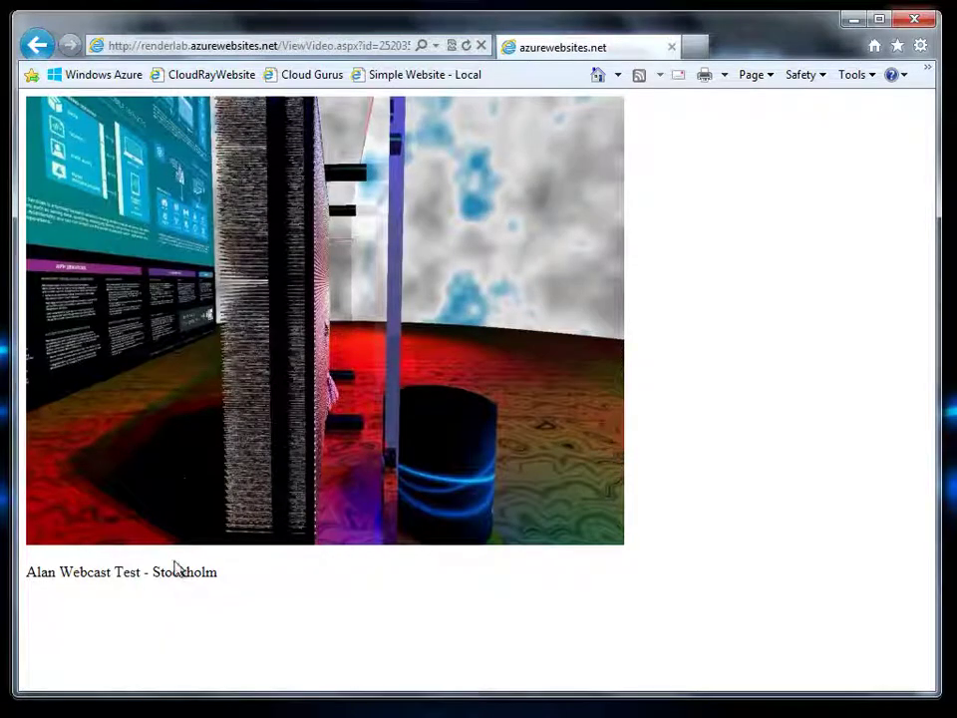
pyautogui.moveTo(192, 466)
pyautogui.click(43, 522)
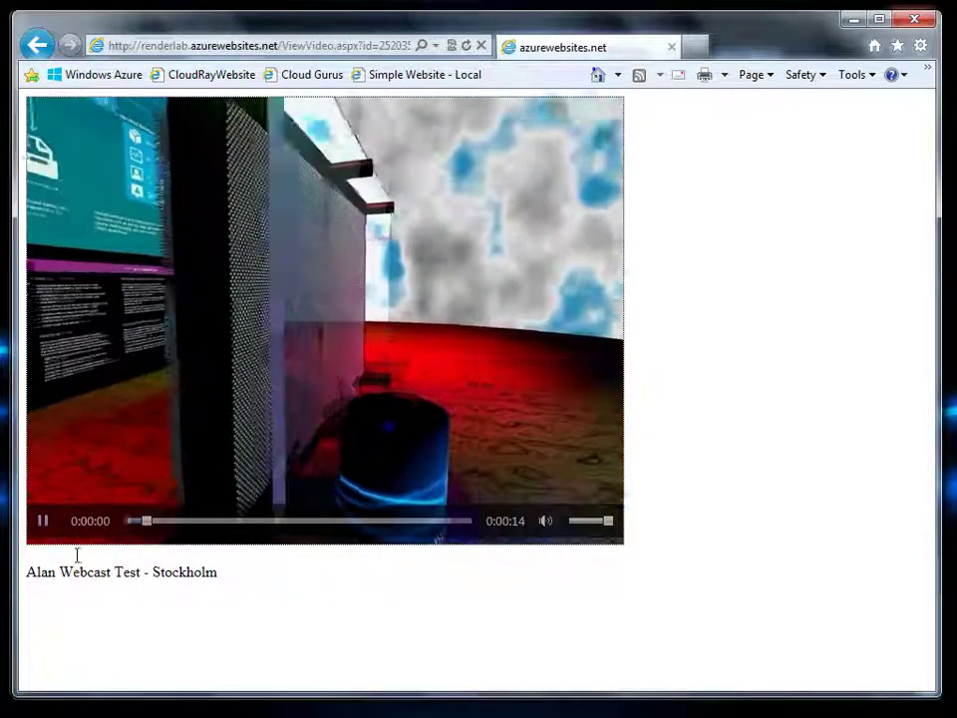